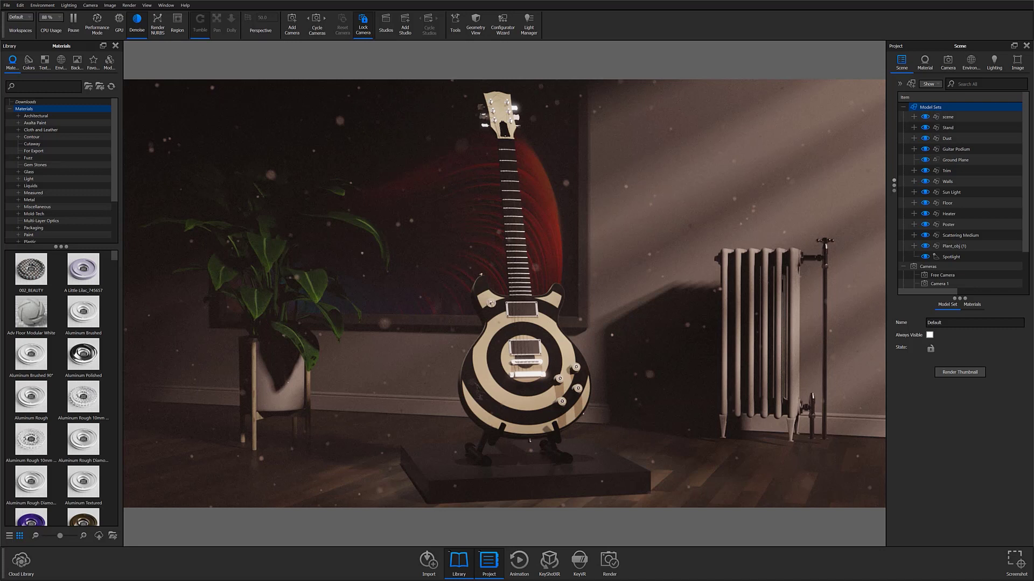
# - Connect the Flakes node to the material's Geometry input, then orbit out to view the room from afar
pyautogui.click(112, 66)
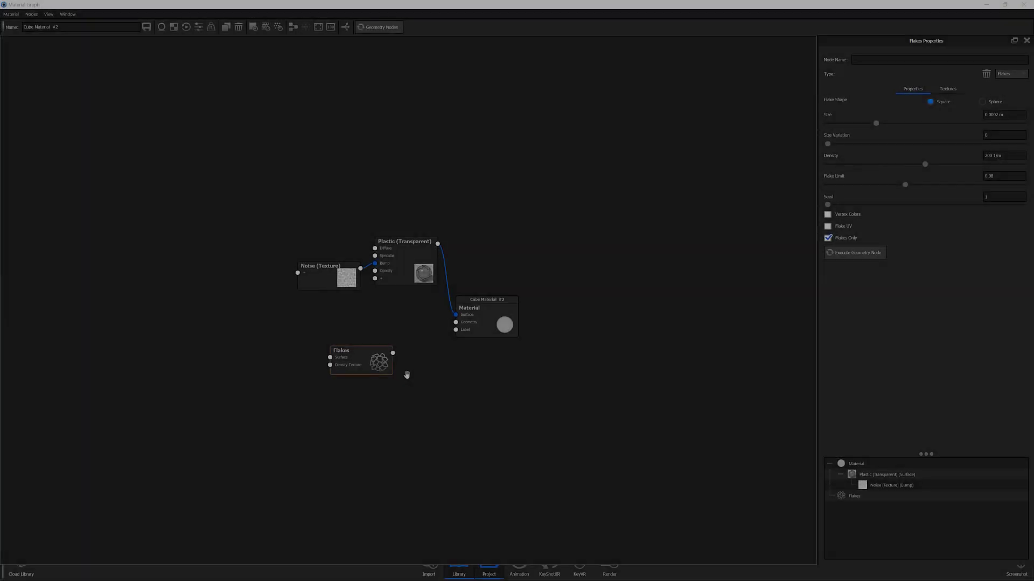
pyautogui.moveTo(386, 355)
pyautogui.mouseDown()
pyautogui.moveTo(402, 349)
pyautogui.moveTo(369, 353)
pyautogui.mouseUp()
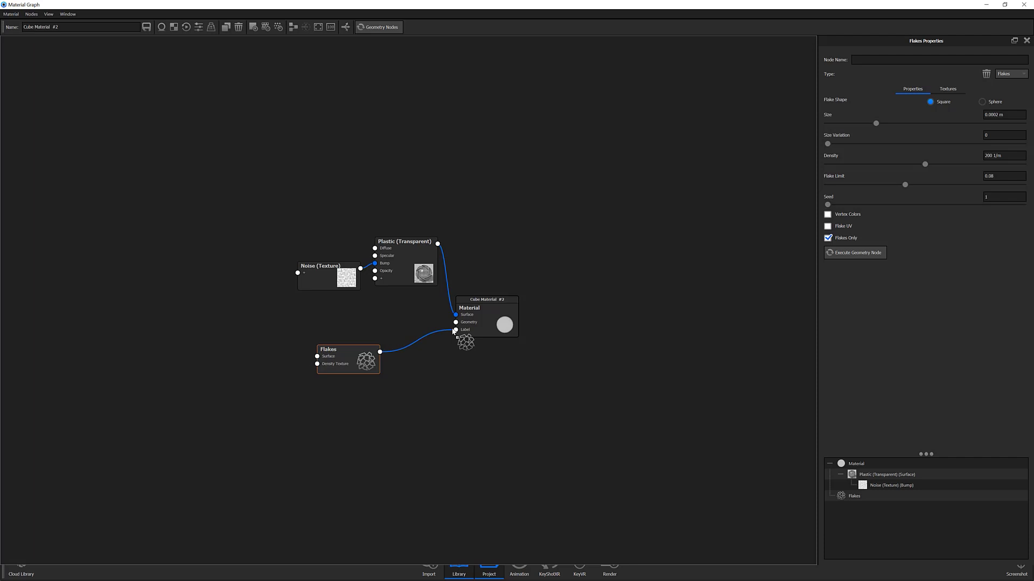
pyautogui.moveTo(456, 328); pyautogui.dragTo(456, 325)
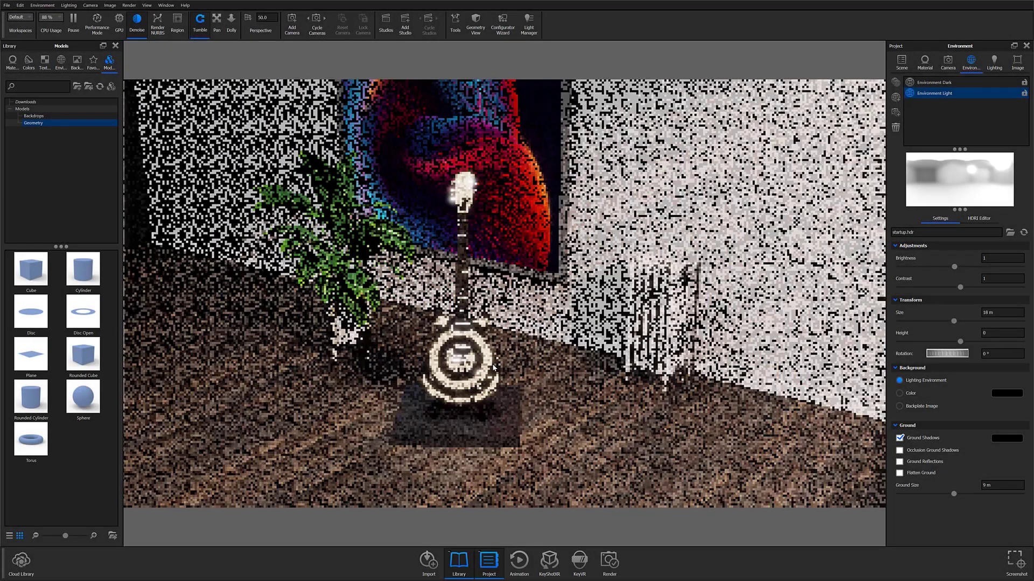
pyautogui.moveTo(453, 360); pyautogui.dragTo(544, 351)
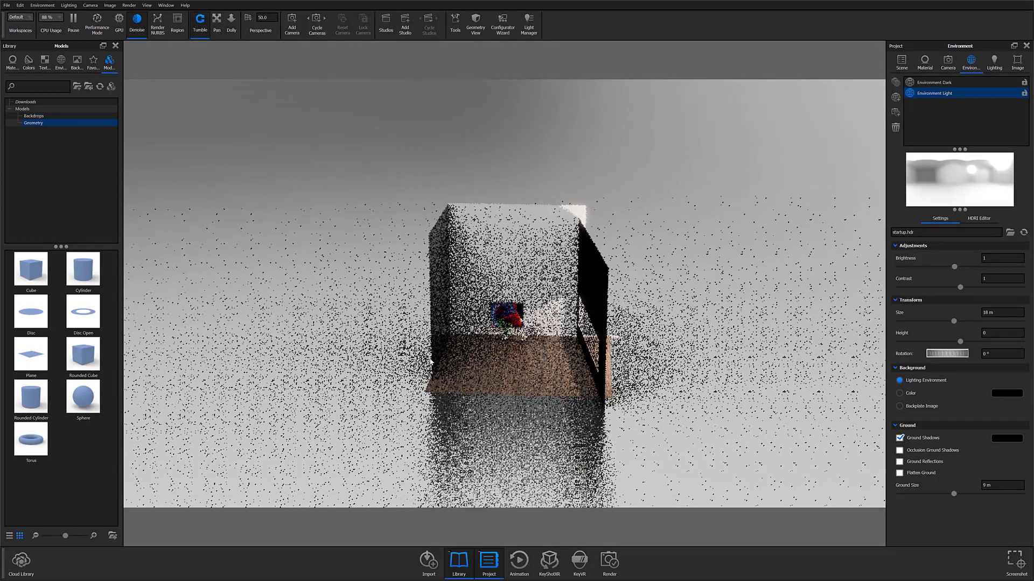
# - Drop a Cube primitive into the scene, scale it up and raise it to Y 0.554 m around the room
pyautogui.click(39, 278)
pyautogui.moveTo(40, 278); pyautogui.dragTo(512, 353)
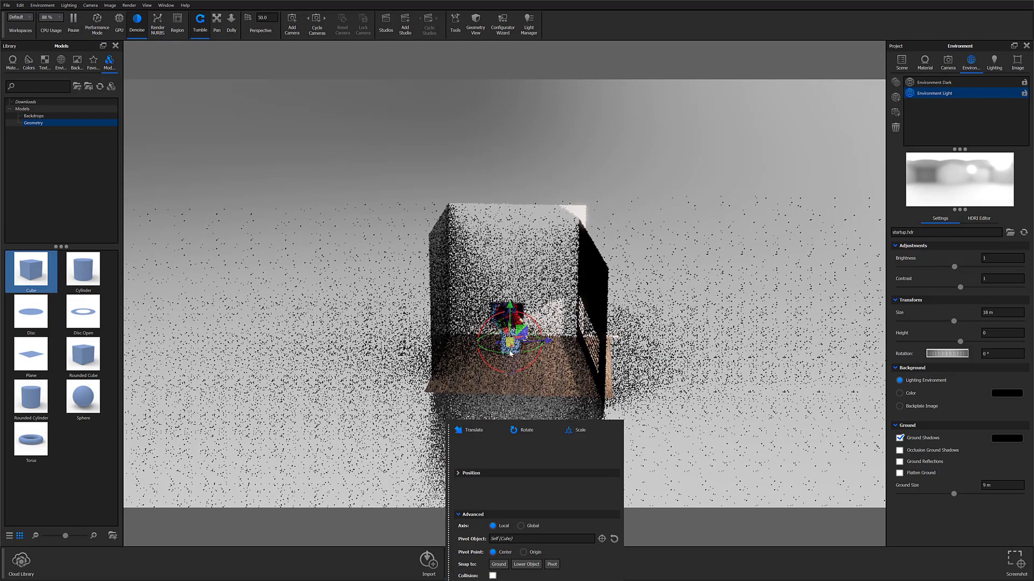
pyautogui.moveTo(589, 338); pyautogui.dragTo(509, 344)
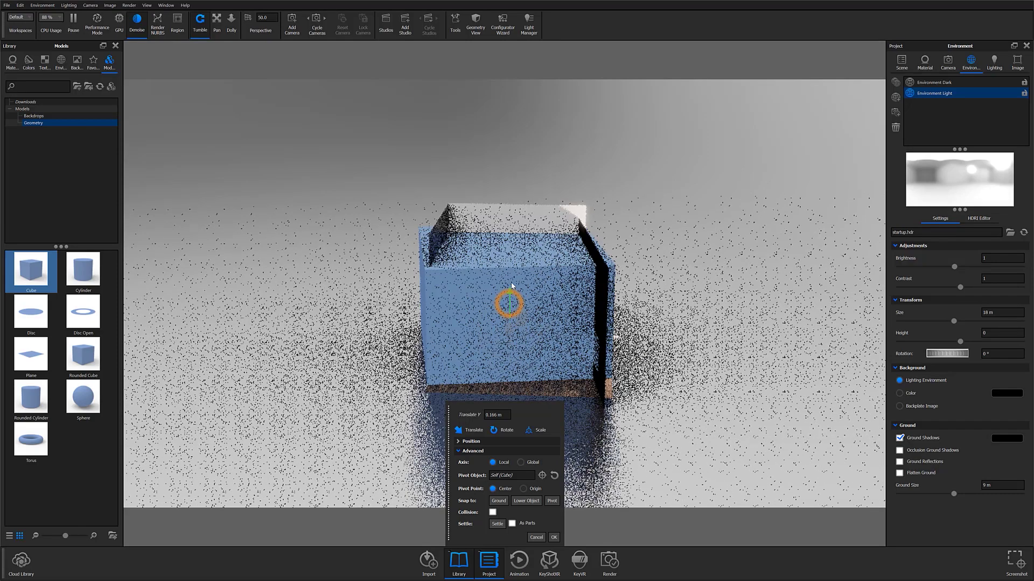
pyautogui.moveTo(509, 305); pyautogui.dragTo(513, 258)
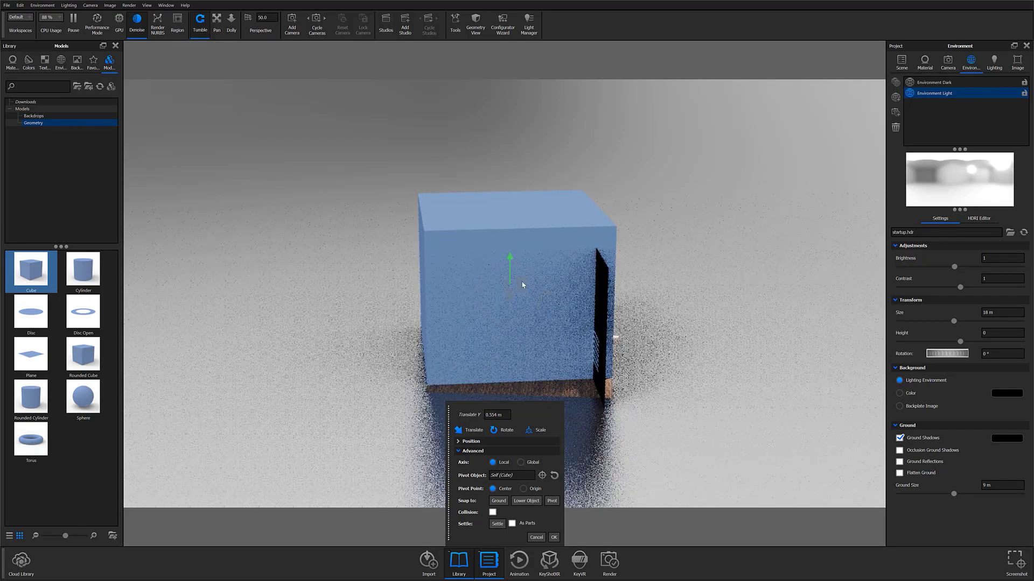
pyautogui.click(553, 538)
pyautogui.moveTo(667, 468); pyautogui.dragTo(751, 457)
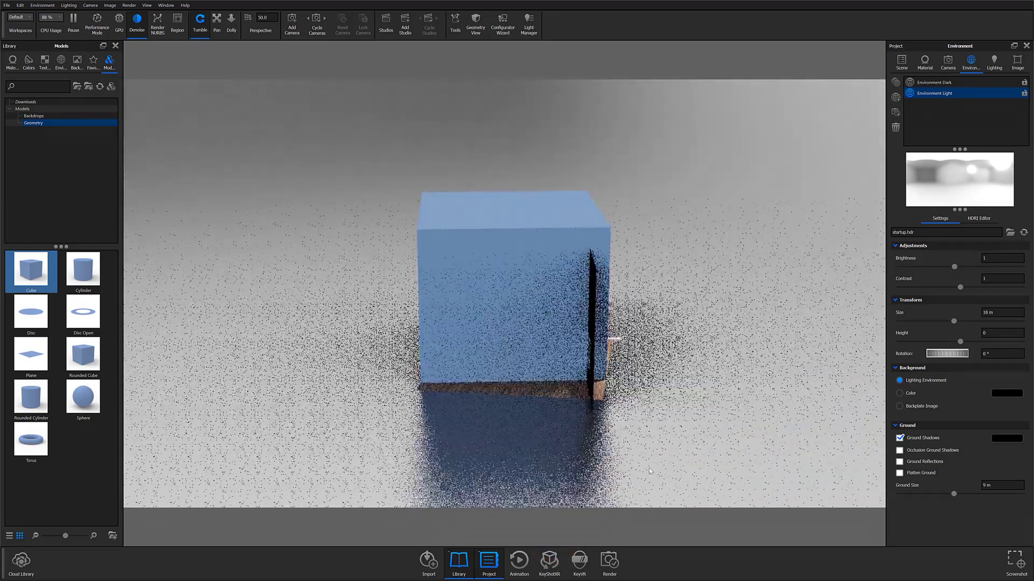
pyautogui.scroll(5, 538, 377)
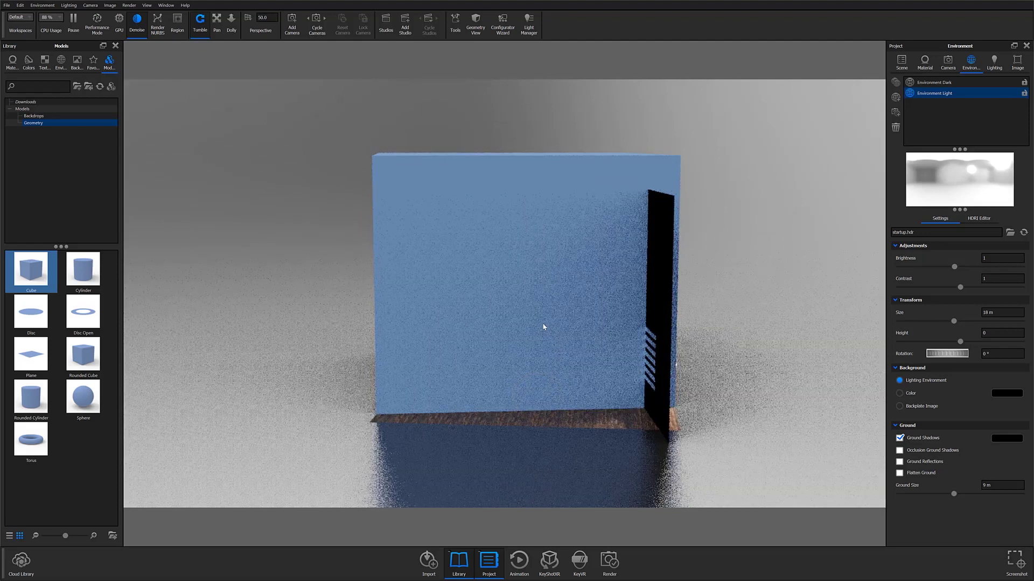
# - Set the cube's material type to Plastic (Transparent) with a grey diffuse colour
pyautogui.doubleClick(538, 309)
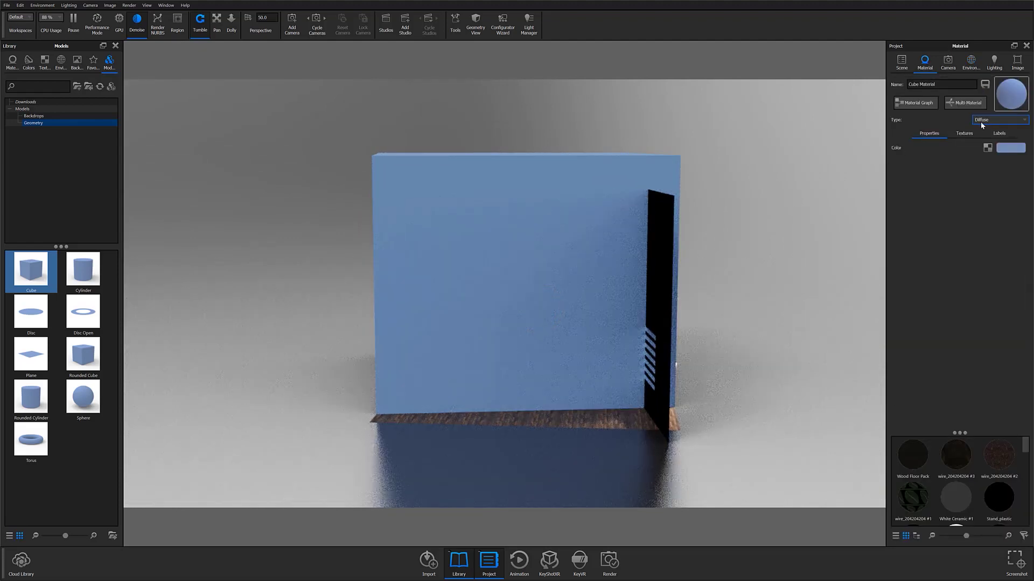
pyautogui.click(981, 123)
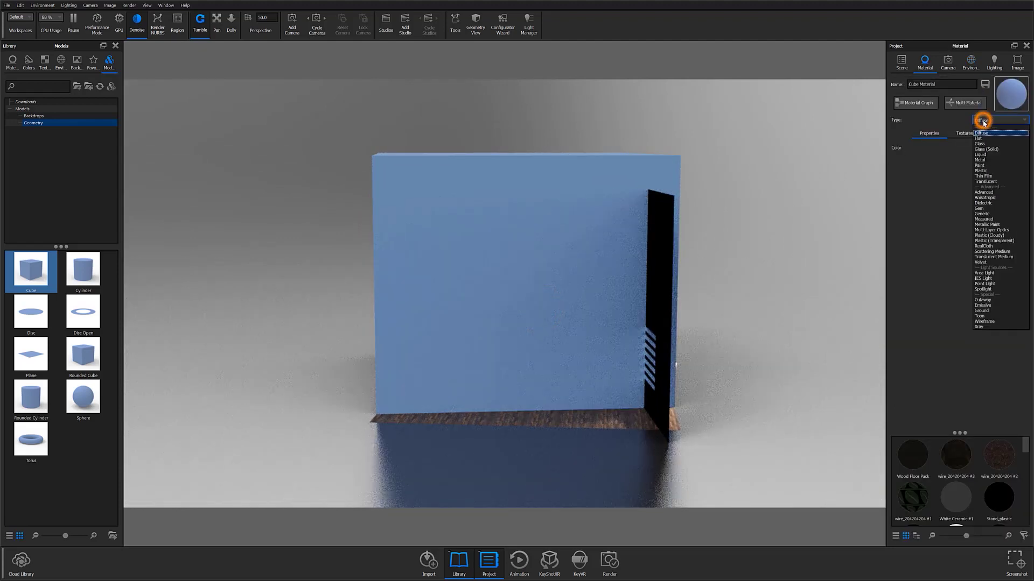
pyautogui.click(982, 241)
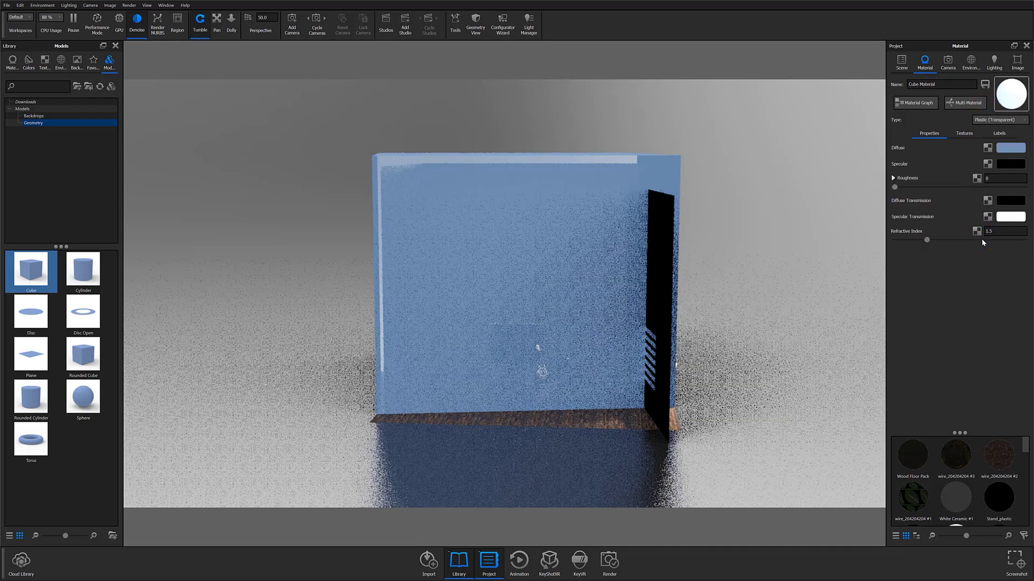
pyautogui.click(1015, 149)
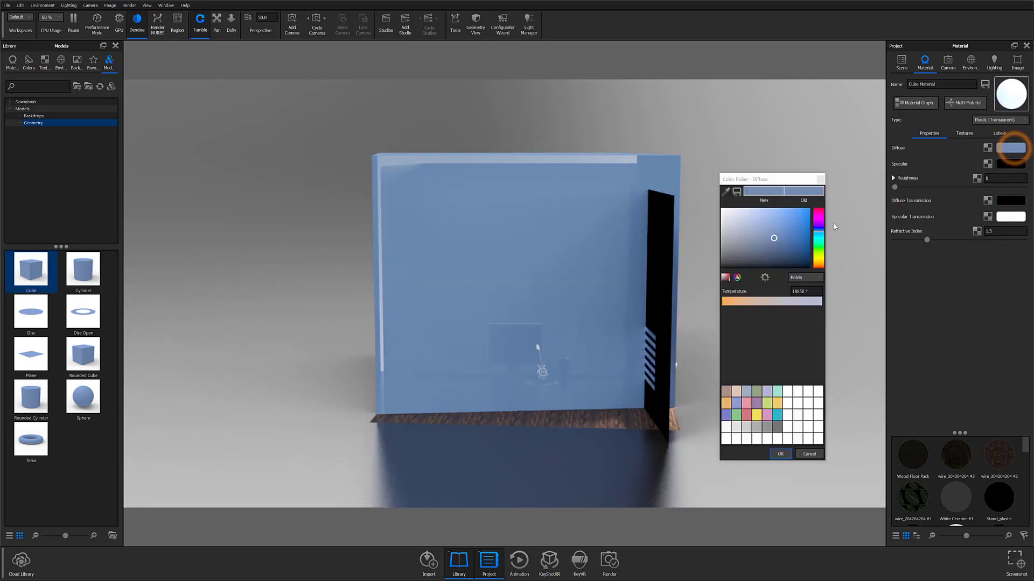
pyautogui.moveTo(755, 245)
pyautogui.mouseDown()
pyautogui.moveTo(708, 256)
pyautogui.moveTo(704, 241)
pyautogui.mouseUp()
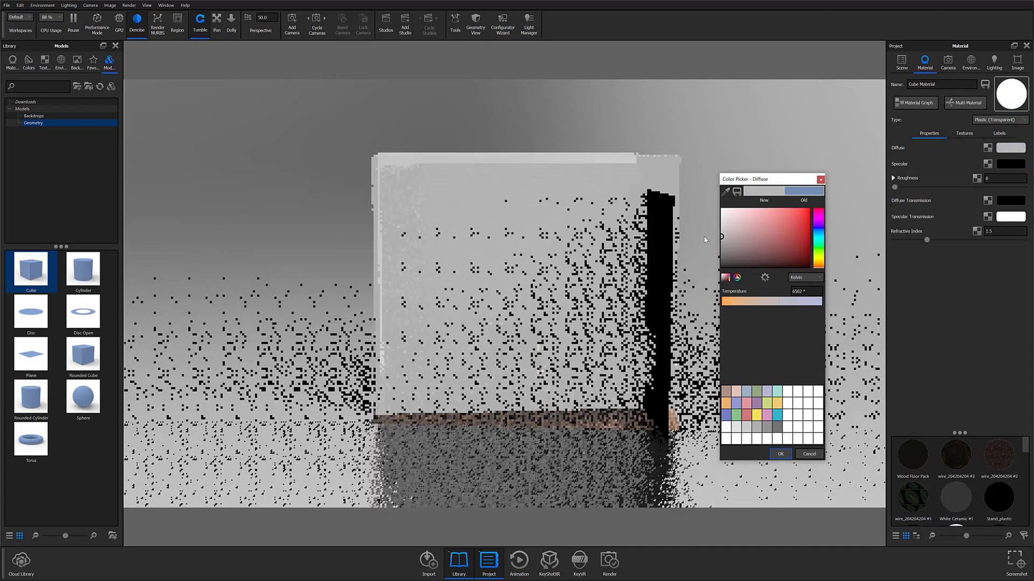
pyautogui.click(780, 454)
# - Change the specular colour to a slightly darker light grey
pyautogui.click(1011, 163)
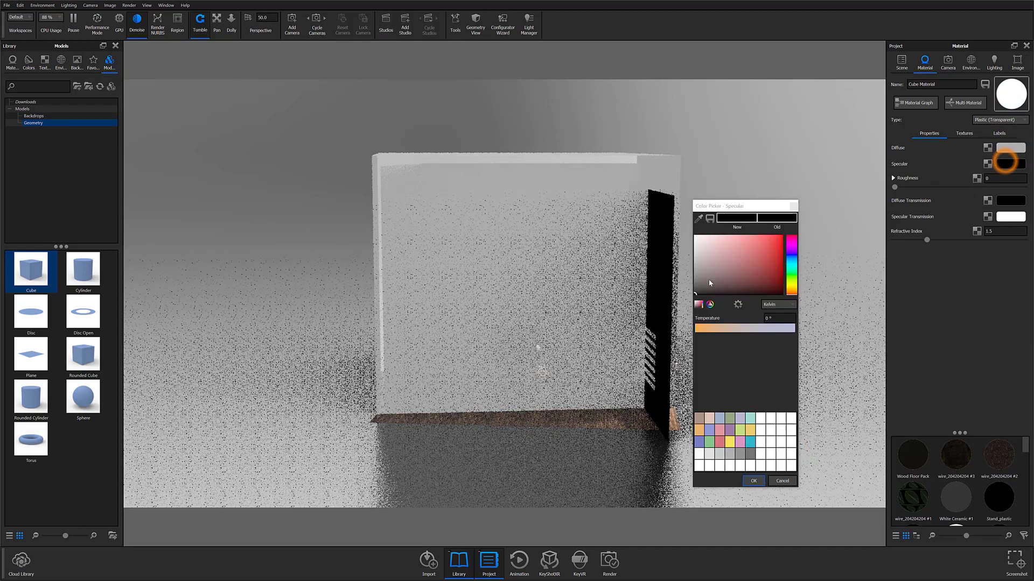
pyautogui.moveTo(704, 277); pyautogui.dragTo(690, 270)
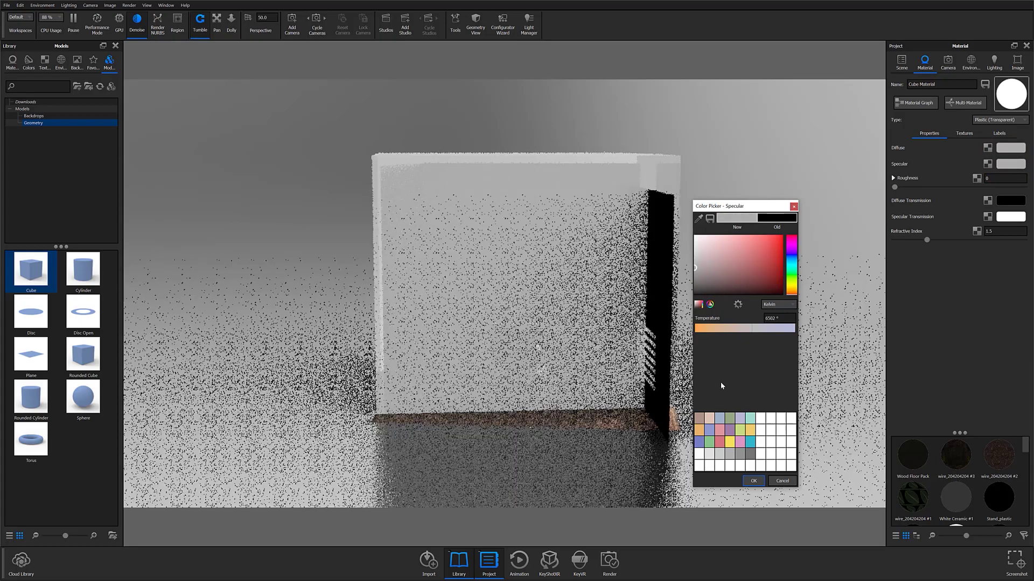
pyautogui.click(753, 481)
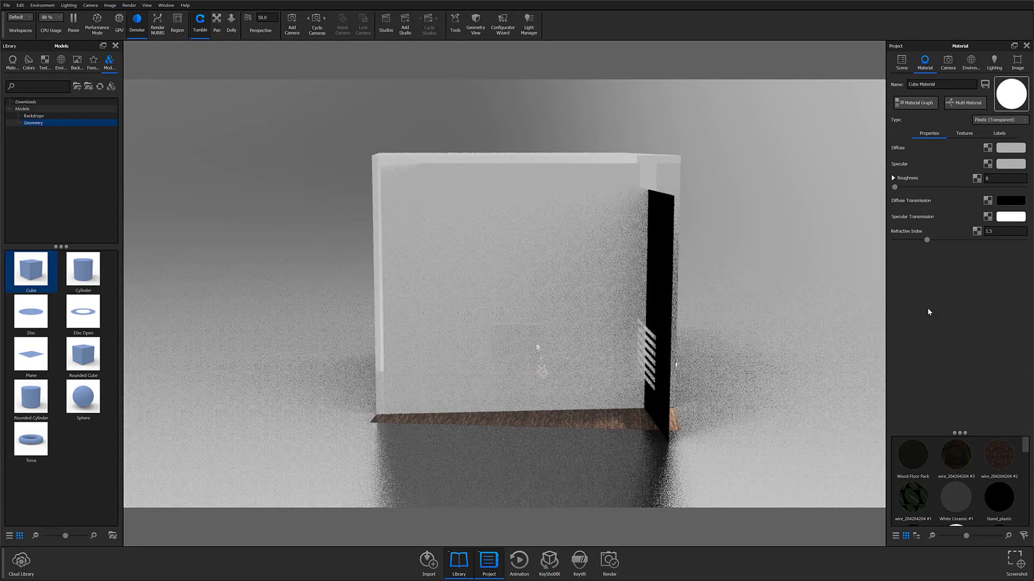
# - Orbit and zoom back until the guitar room is framed through the translucent cube
pyautogui.moveTo(745, 361); pyautogui.dragTo(757, 383)
pyautogui.scroll(5, 758, 383)
pyautogui.moveTo(653, 438)
pyautogui.mouseDown()
pyautogui.moveTo(565, 387)
pyautogui.moveTo(571, 431)
pyautogui.moveTo(670, 441)
pyautogui.mouseUp()
pyautogui.scroll(-10, 670, 441)
pyautogui.moveTo(614, 349)
pyautogui.mouseDown()
pyautogui.moveTo(623, 378)
pyautogui.moveTo(616, 339)
pyautogui.mouseUp()
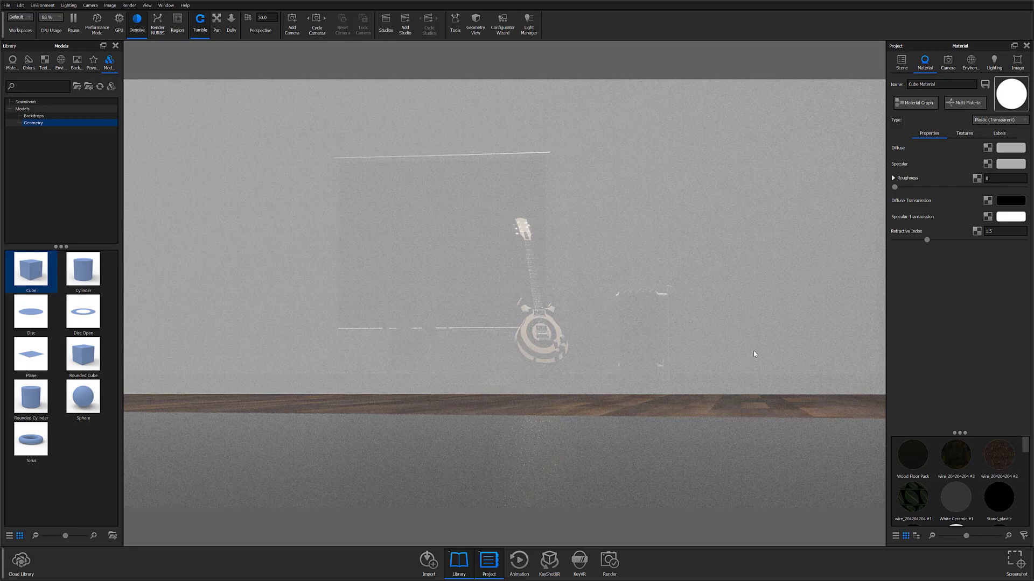
pyautogui.moveTo(737, 350)
pyautogui.mouseDown()
pyautogui.moveTo(428, 354)
pyautogui.moveTo(420, 366)
pyautogui.mouseUp()
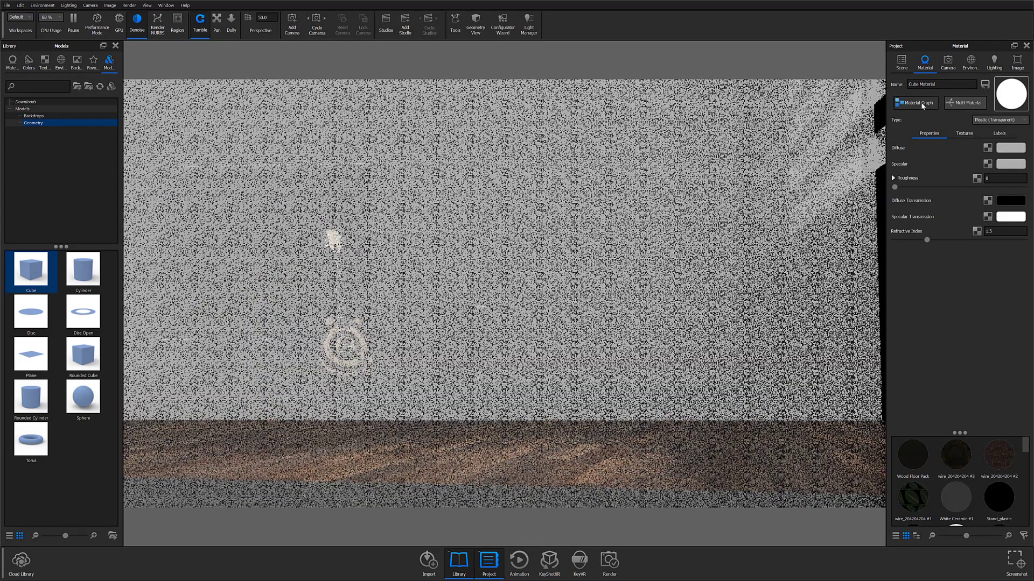
# - In the cube's Material Graph, add a Flakes node, wire it to Geometry and execute it
pyautogui.click(918, 103)
pyautogui.rightClick(661, 335)
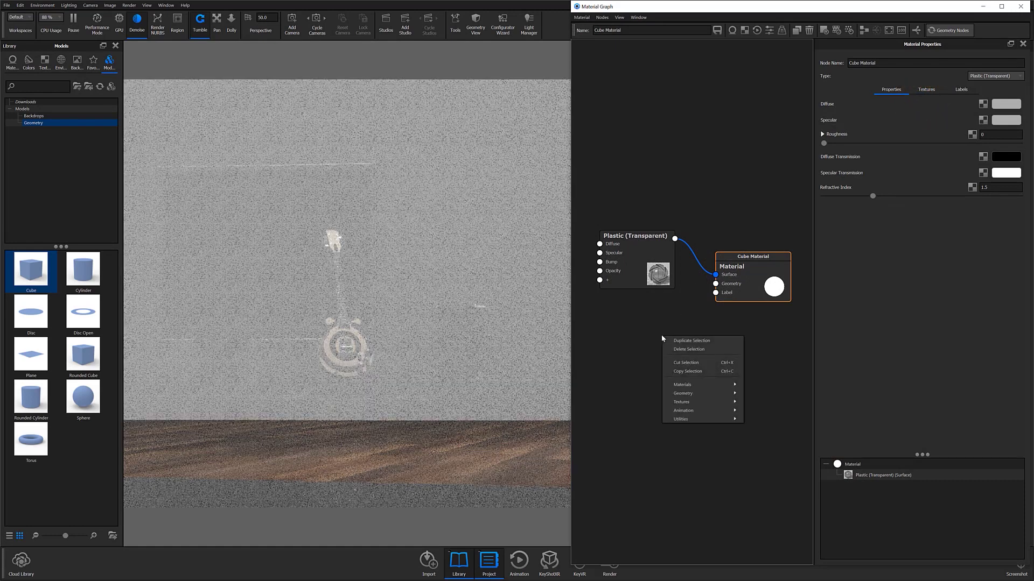
pyautogui.moveTo(682, 393)
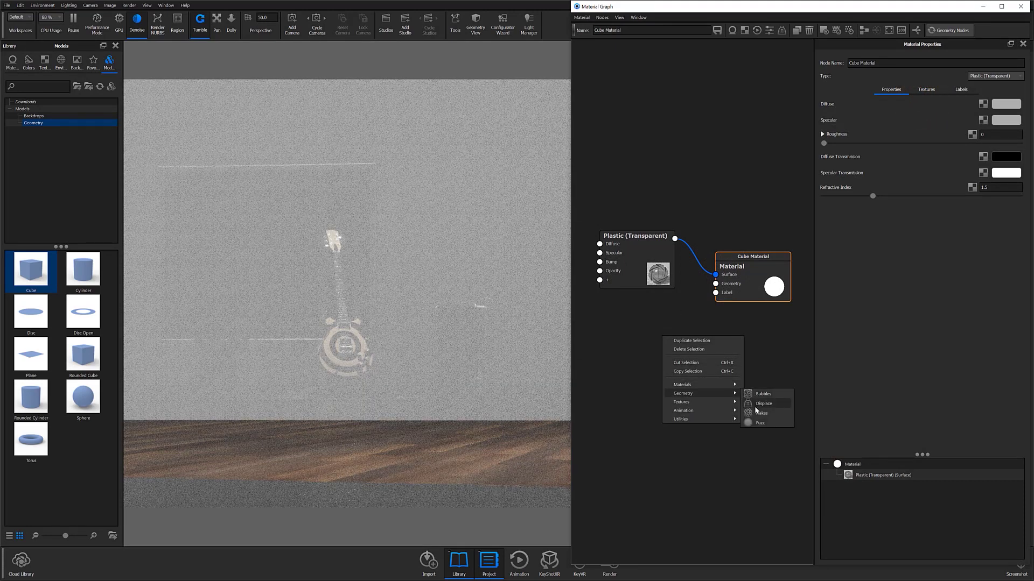
pyautogui.click(752, 414)
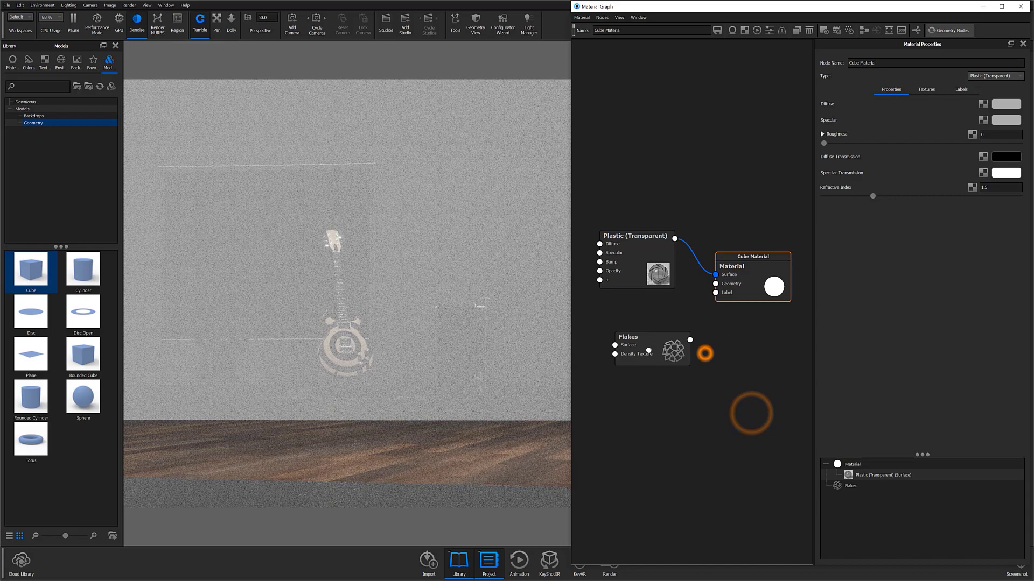
pyautogui.moveTo(677, 340); pyautogui.dragTo(716, 284)
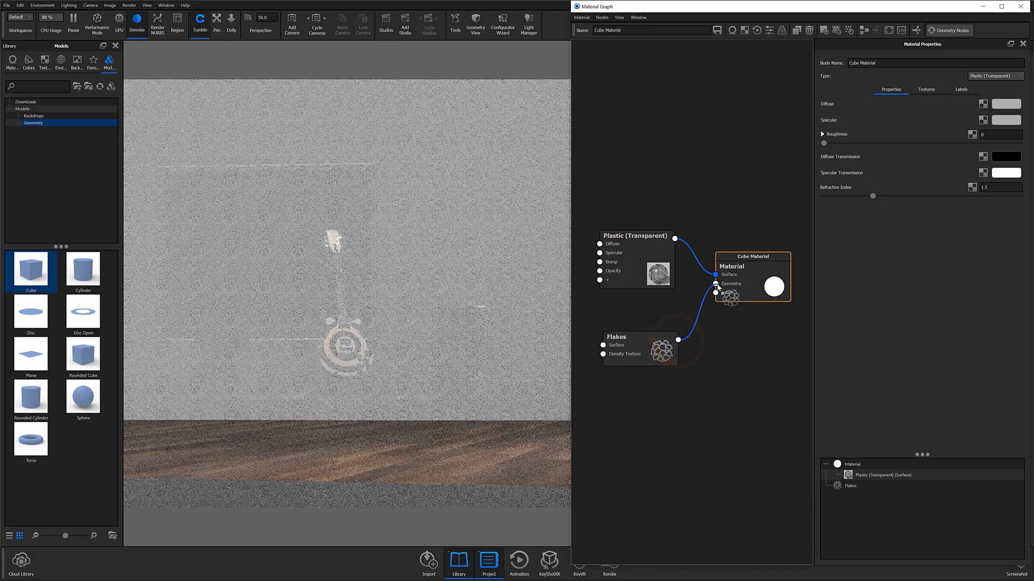
pyautogui.click(610, 350)
pyautogui.click(855, 257)
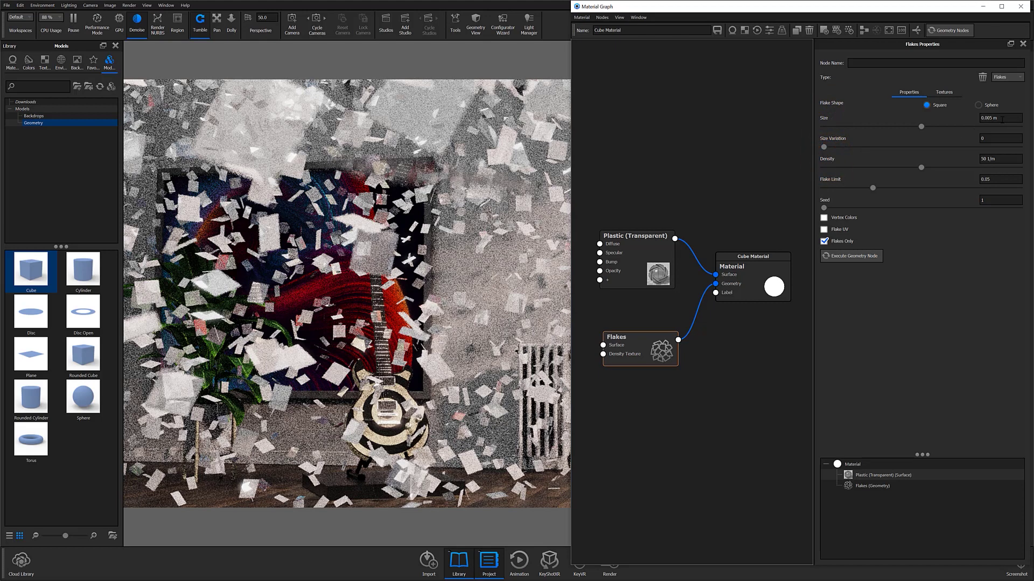
# - Try flake sizes of 0.0002 m and 0.002 m, then settle on 0.001 m, regenerating after each change
pyautogui.write('.0002')
pyautogui.press('Return')
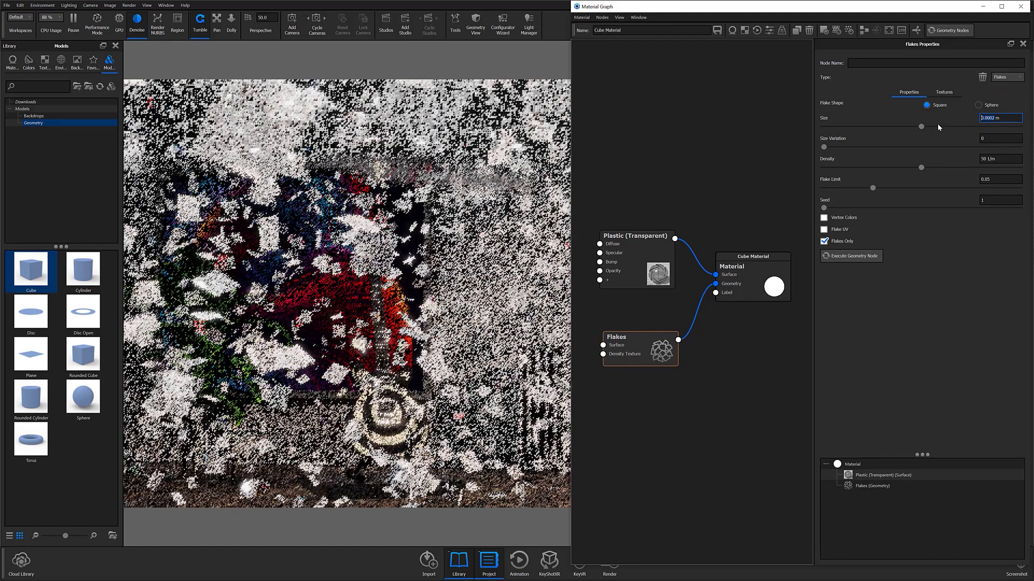
pyautogui.click(855, 258)
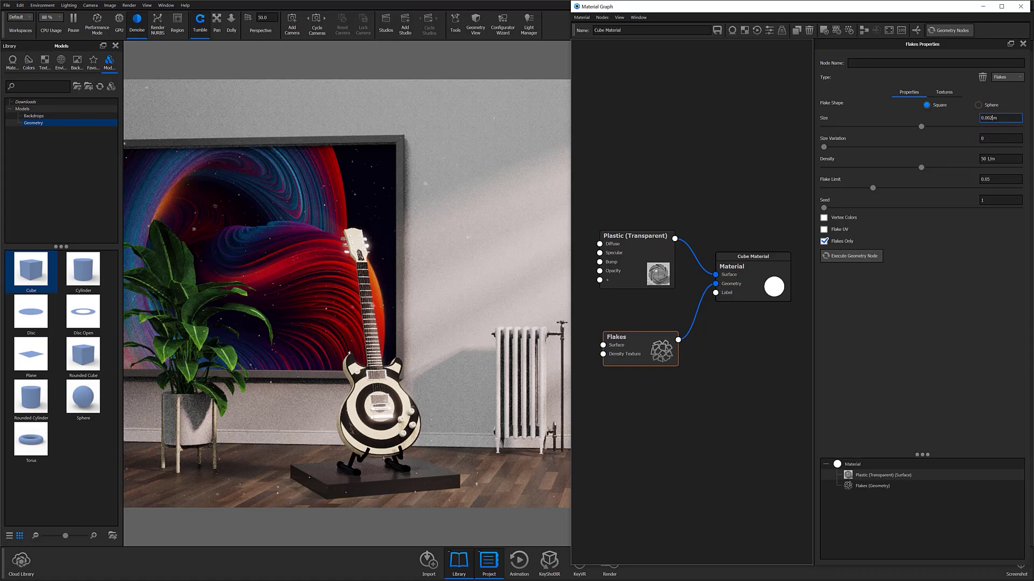
pyautogui.click(875, 257)
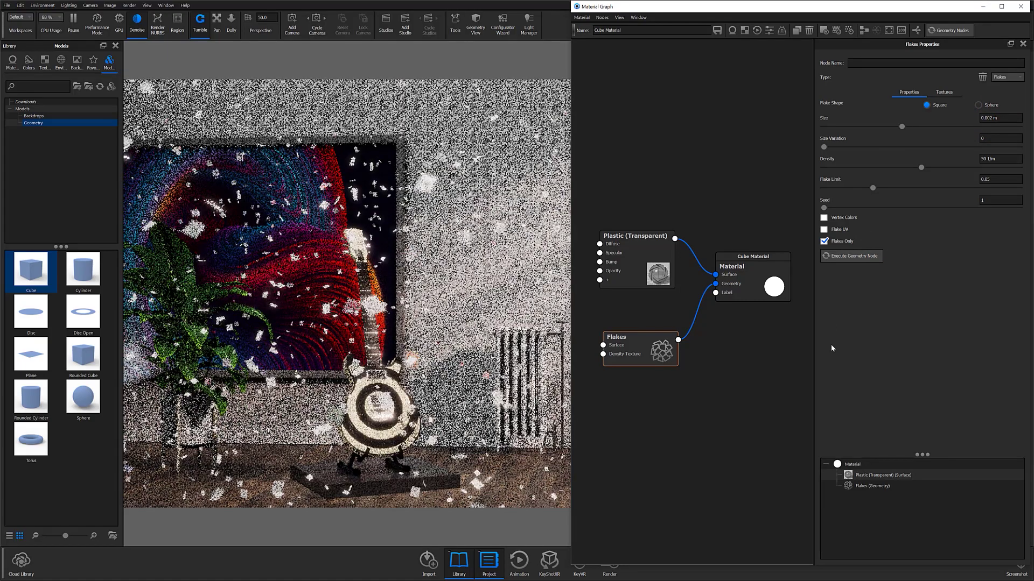
pyautogui.click(990, 118)
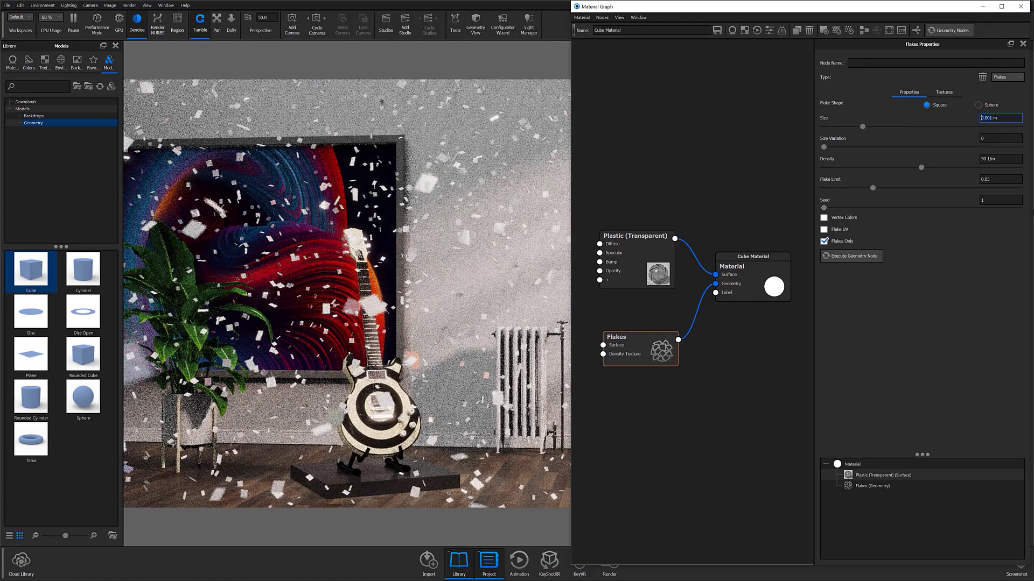
pyautogui.click(853, 256)
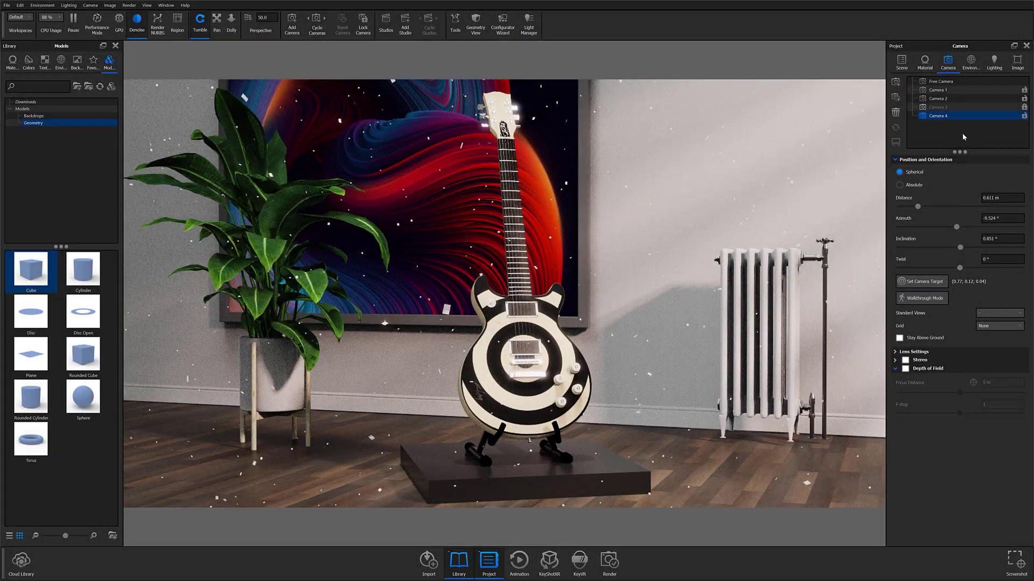
# - Activate Camera 4 and turn on depth of field with an F-stop of 50
pyautogui.doubleClick(960, 114)
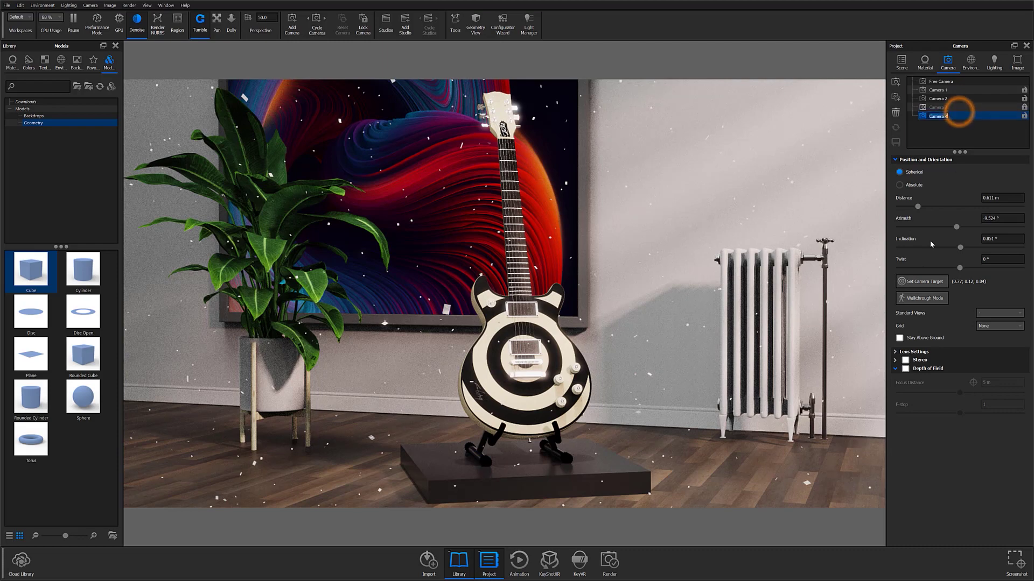
pyautogui.click(906, 368)
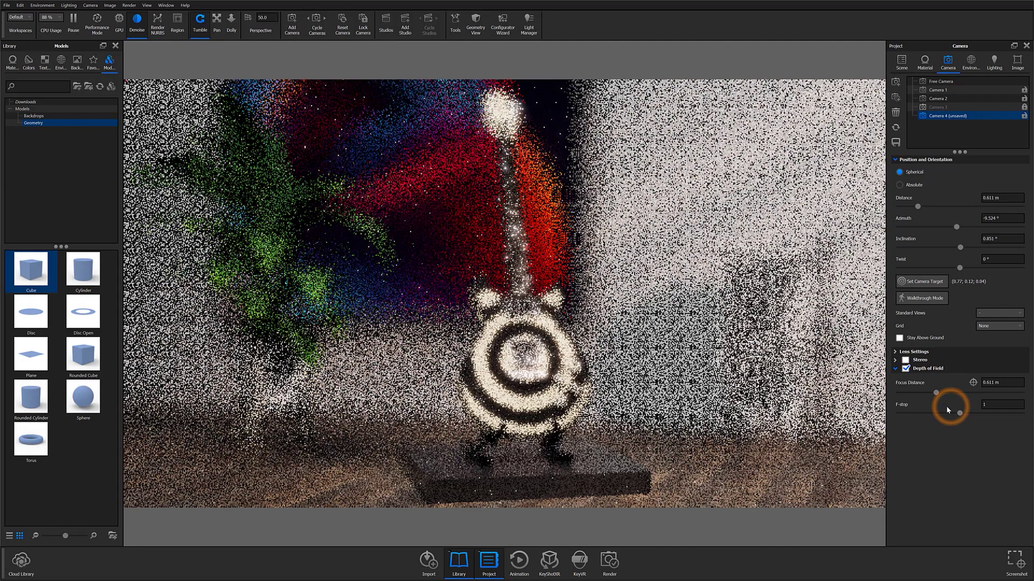
pyautogui.write('50')
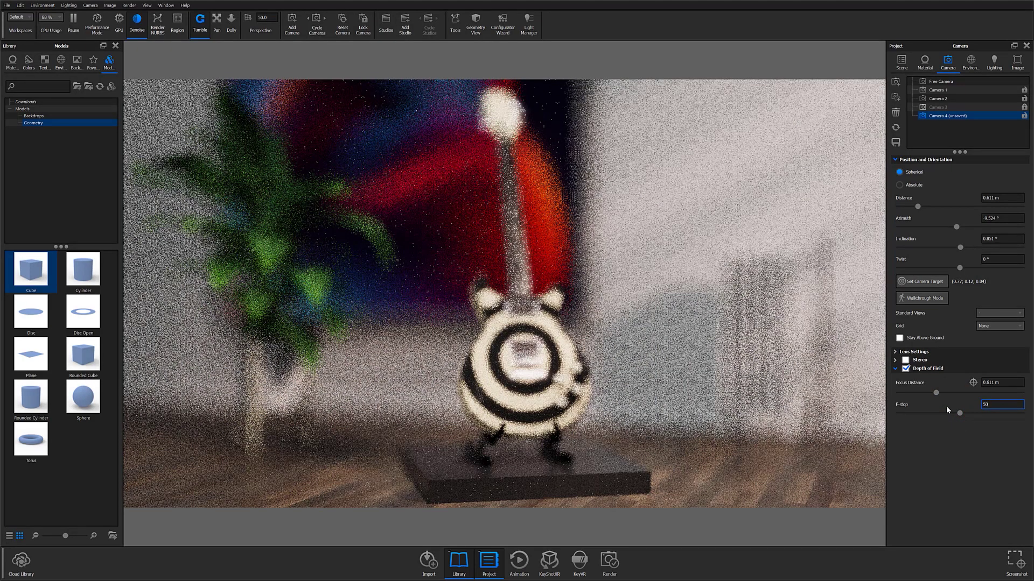
pyautogui.press('Return')
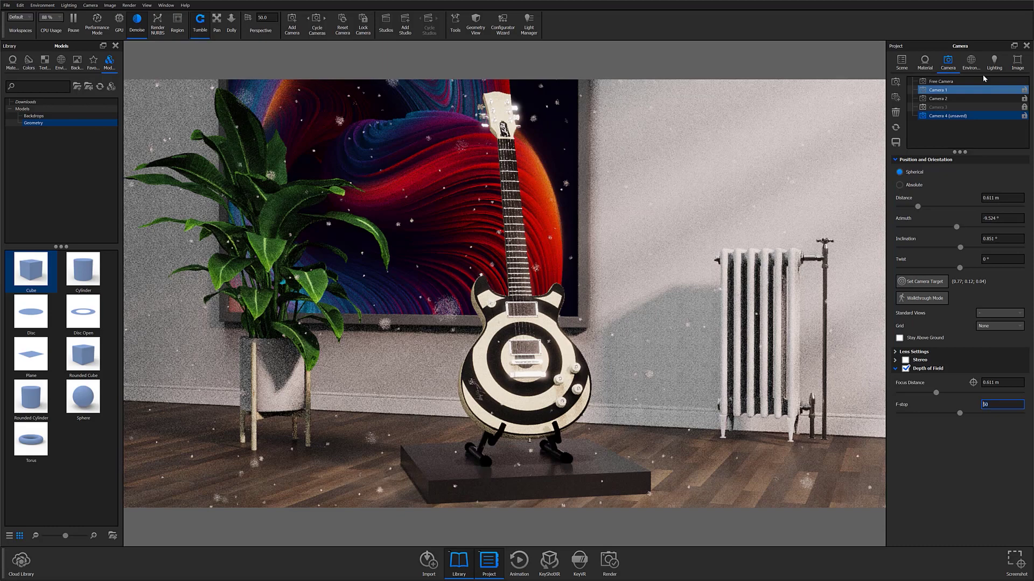
# - Replace the scene lighting with Environment Dark from the Environment settings
pyautogui.click(971, 62)
pyautogui.click(967, 83)
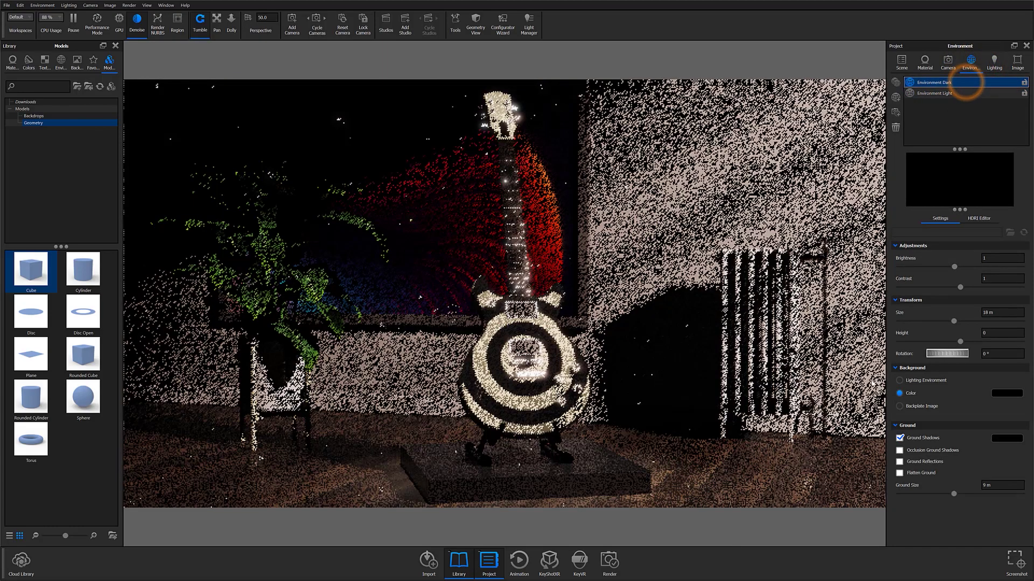